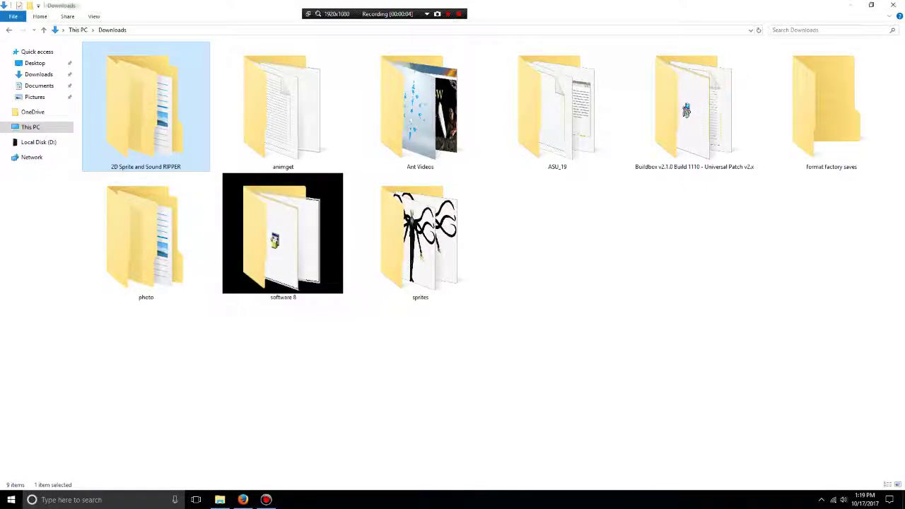
Look inside the nested 2D Sprite and Sound RIPPER folders, then show Local Disk (D:)
{"action": "key", "text": "Return"}
{"action": "double_click", "coordinate": [283, 58]}
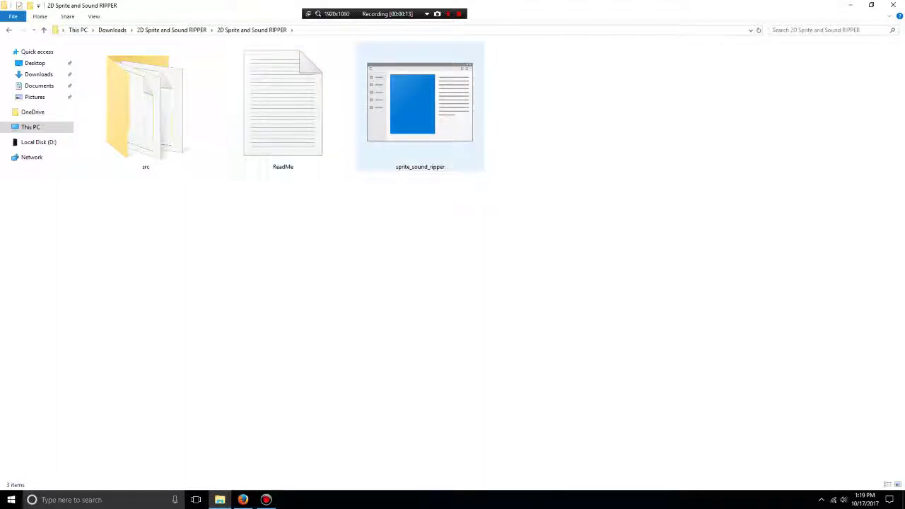
{"action": "left_click", "coordinate": [38, 142]}
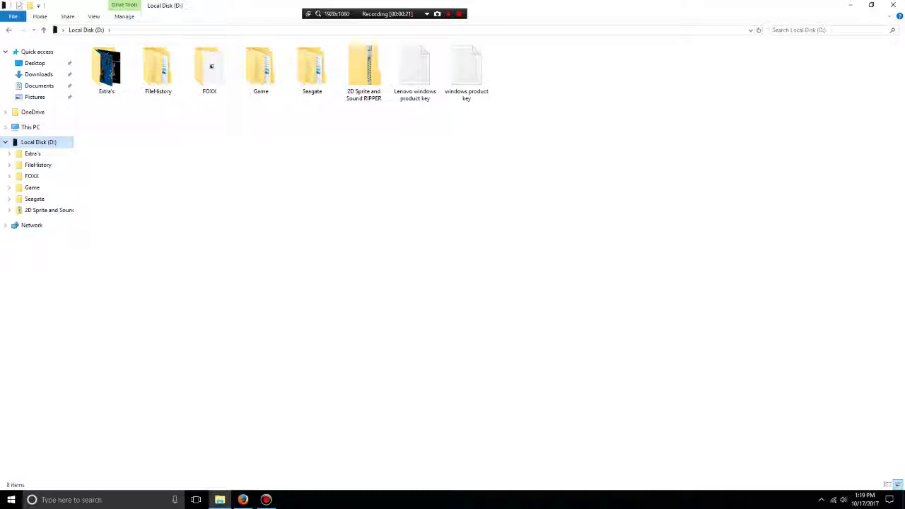
Navigate to C:\Program Files (x86)\HuracanStudio\TerrordromeTheGame to reach the .player files
{"action": "left_click", "coordinate": [31, 126]}
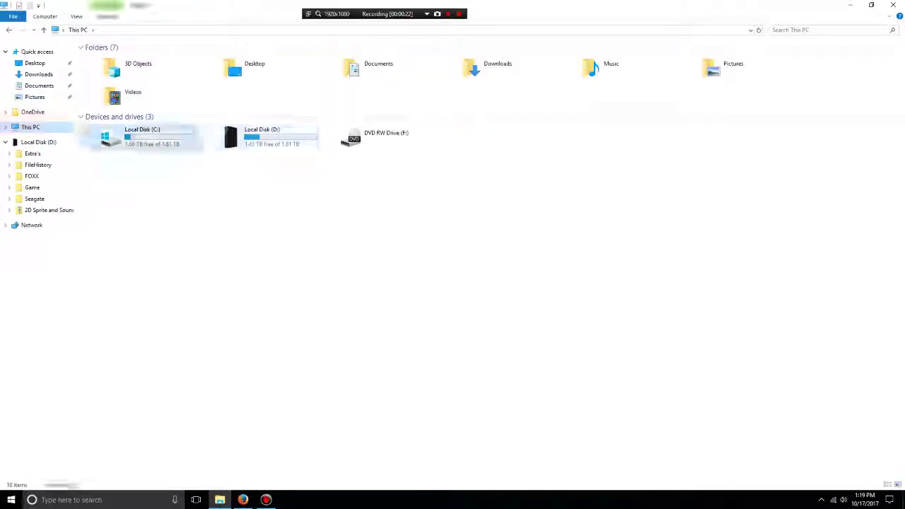
{"action": "double_click", "coordinate": [142, 136]}
{"action": "double_click", "coordinate": [415, 70]}
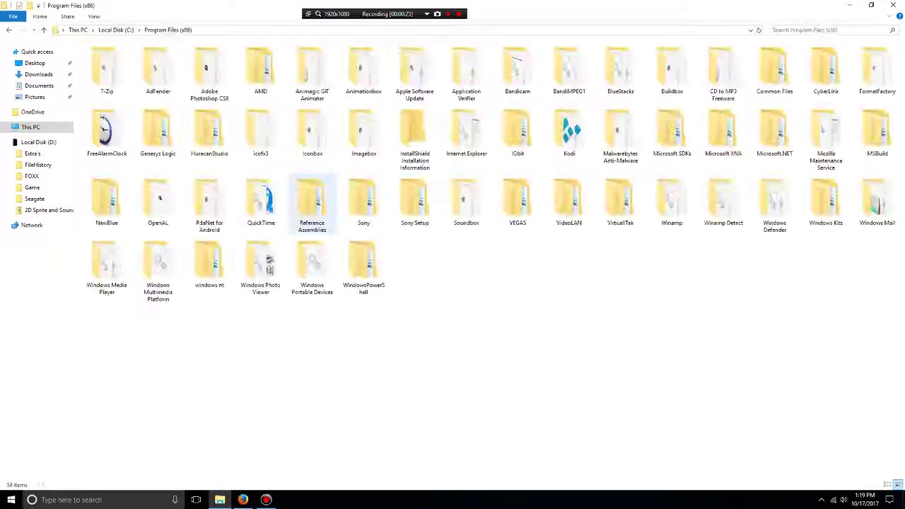
{"action": "double_click", "coordinate": [210, 134]}
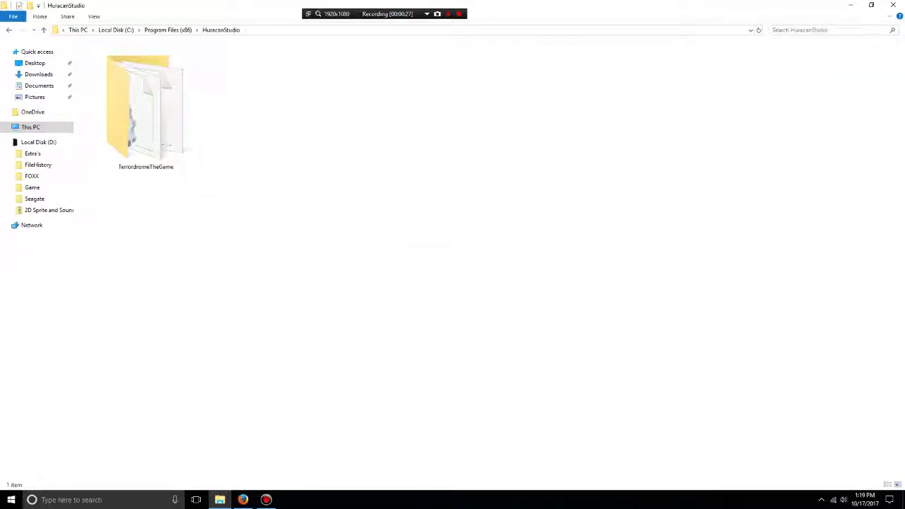
{"action": "double_click", "coordinate": [146, 113]}
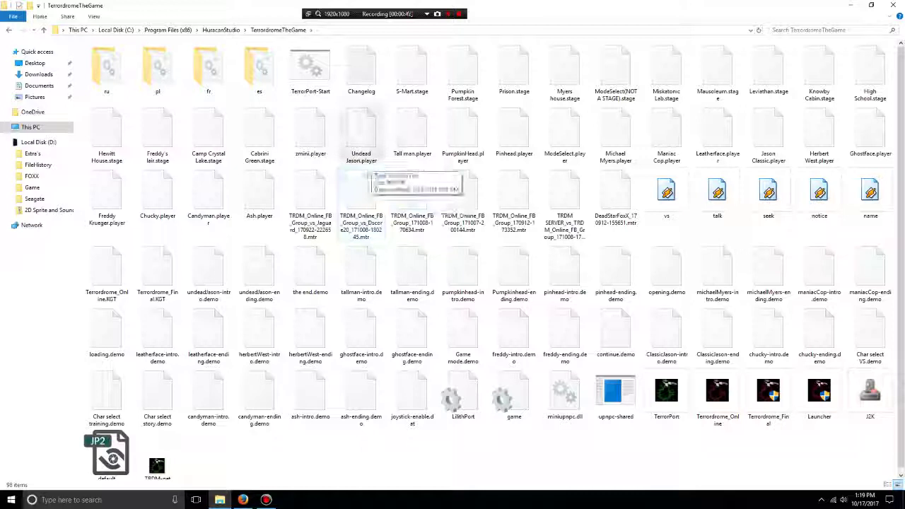
Copy Undead Jason.player into Downloads\2D Sprite and Sound RIPPER's nested tool folder
{"action": "right_click", "coordinate": [370, 148]}
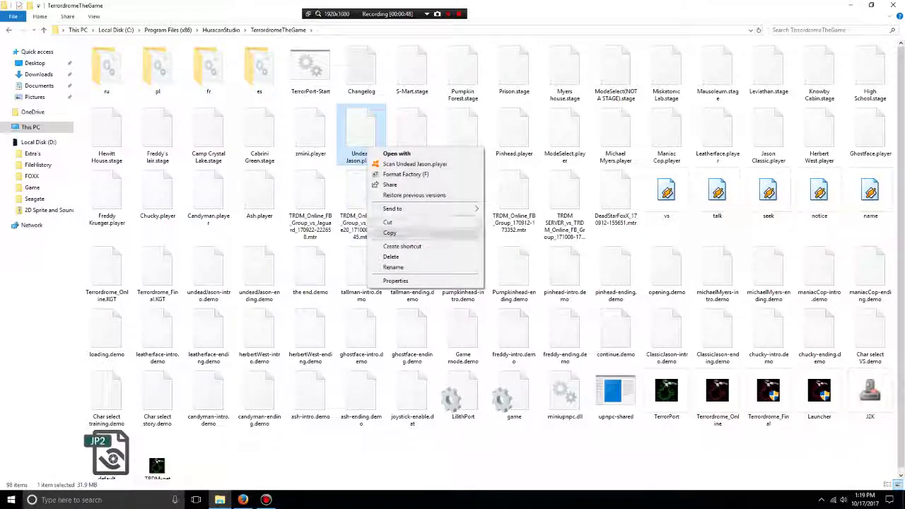
{"action": "left_click", "coordinate": [389, 232]}
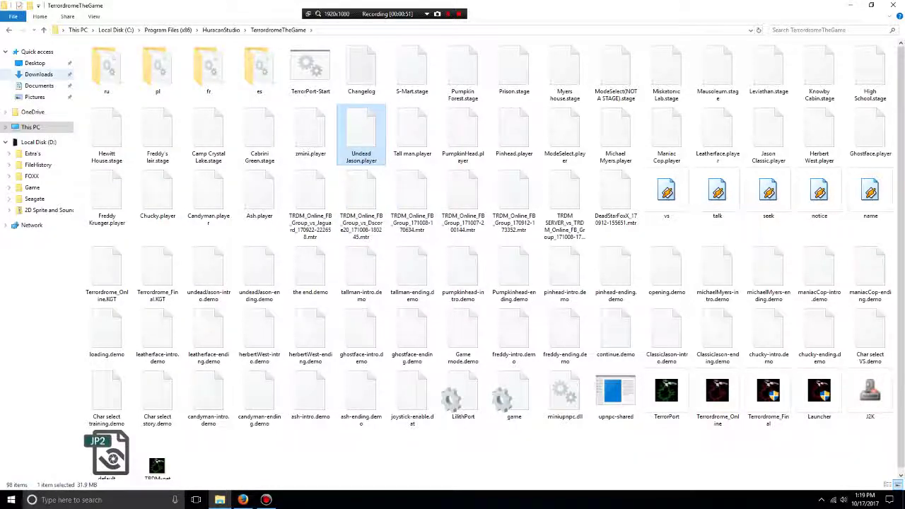
{"action": "left_click", "coordinate": [39, 74]}
{"action": "double_click", "coordinate": [146, 106]}
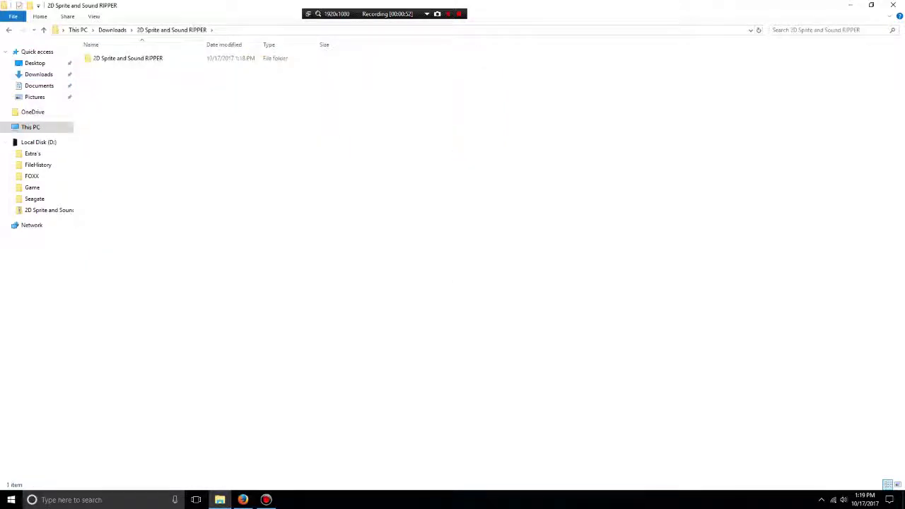
{"action": "double_click", "coordinate": [127, 58]}
{"action": "right_click", "coordinate": [289, 247]}
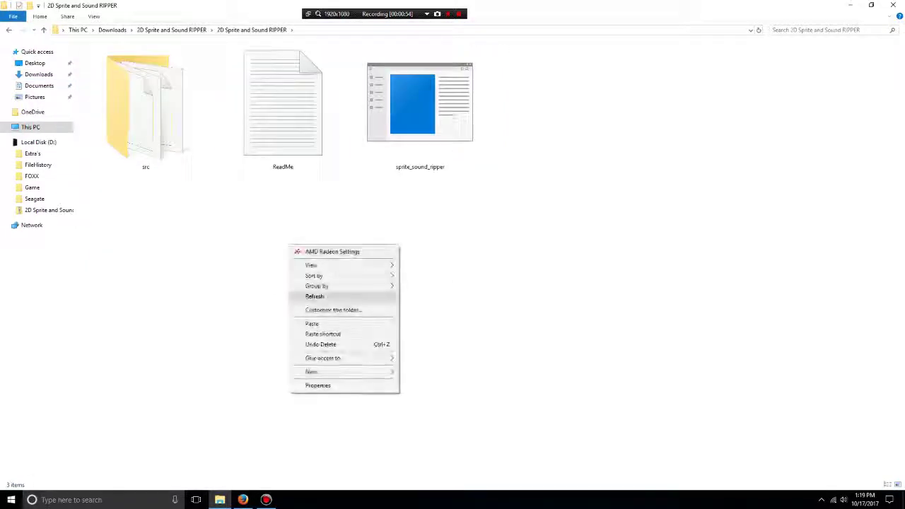
{"action": "left_click", "coordinate": [312, 323]}
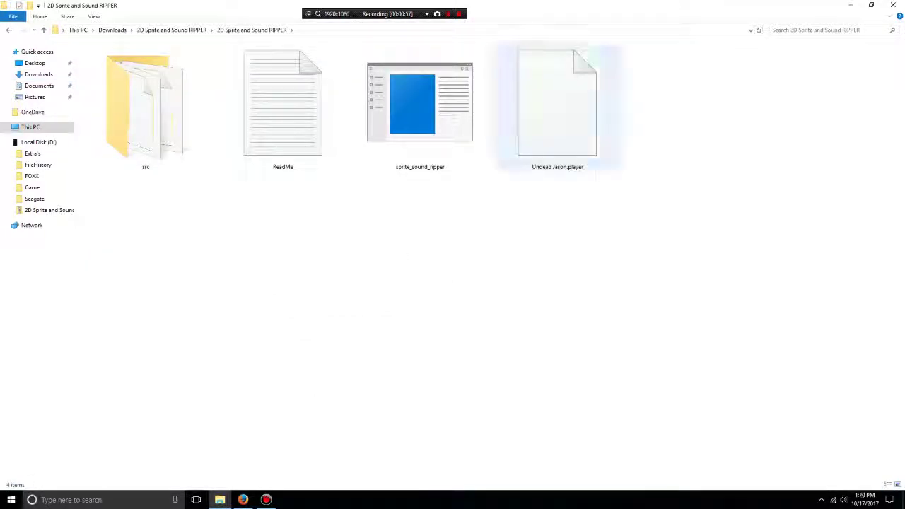
Drop Undead Jason.player onto sprite_sound_ripper to extract its sprites and sounds
{"action": "left_click_drag", "start_coordinate": [557, 106], "coordinate": [407, 134]}
{"action": "left_click_drag", "start_coordinate": [557, 106], "coordinate": [408, 135]}
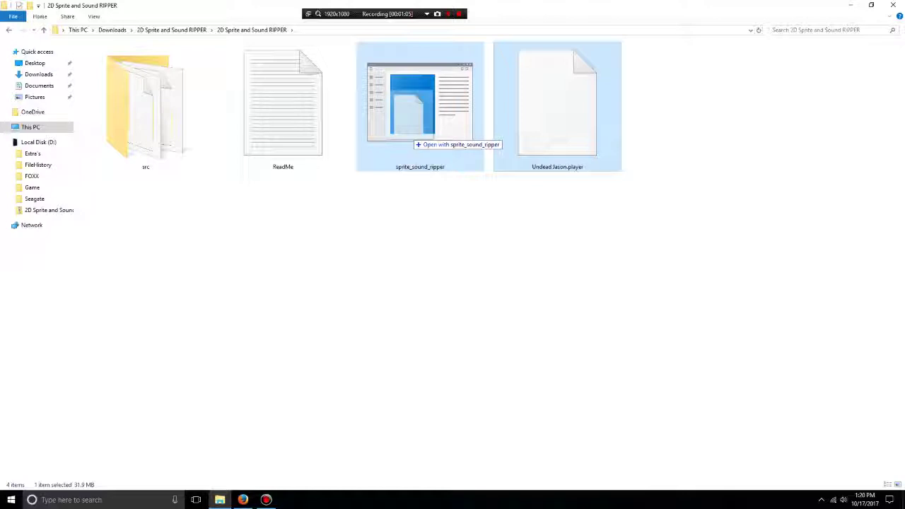
{"action": "left_click_drag", "start_coordinate": [409, 134], "coordinate": [408, 135]}
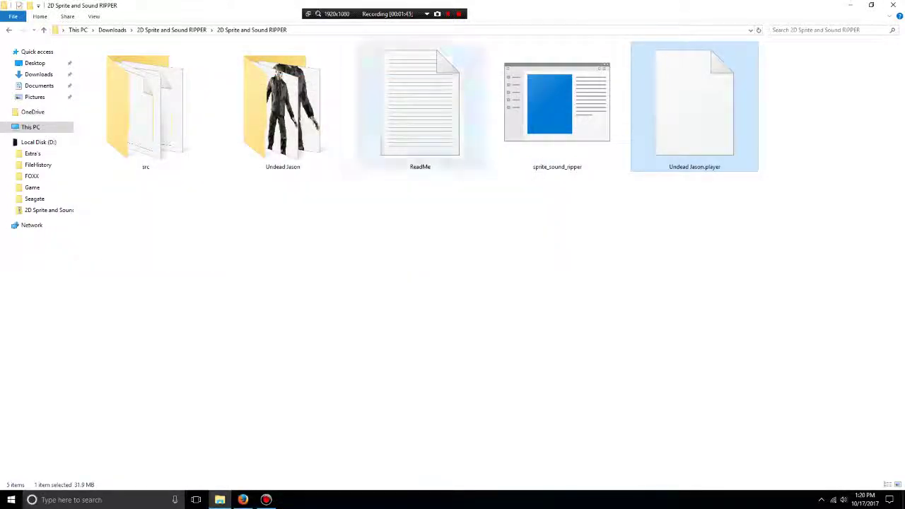
Open the Undead Jason folder and scroll through its 1,063 sprite thumbnails, ending back at the top
{"action": "double_click", "coordinate": [283, 106]}
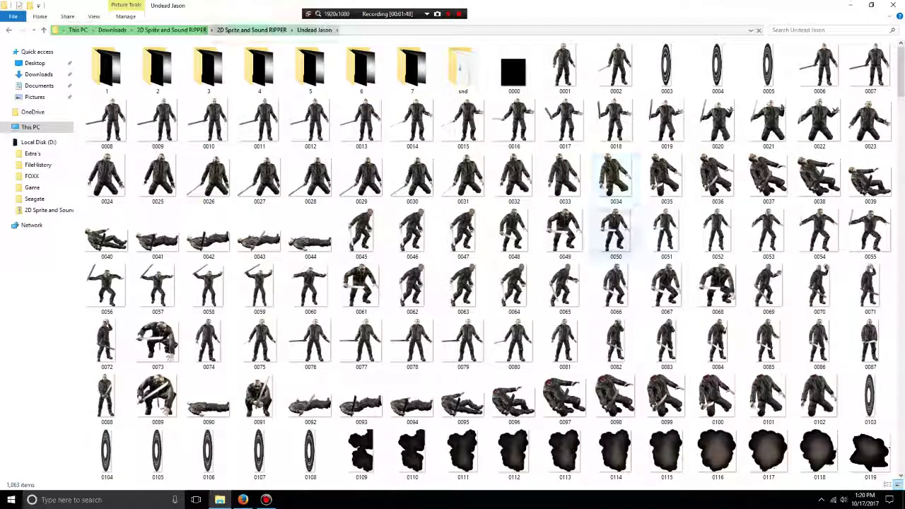
{"action": "scroll", "coordinate": [463, 286], "scroll_direction": "down", "scroll_amount": 2}
{"action": "scroll", "coordinate": [463, 287], "scroll_direction": "down", "scroll_amount": 18}
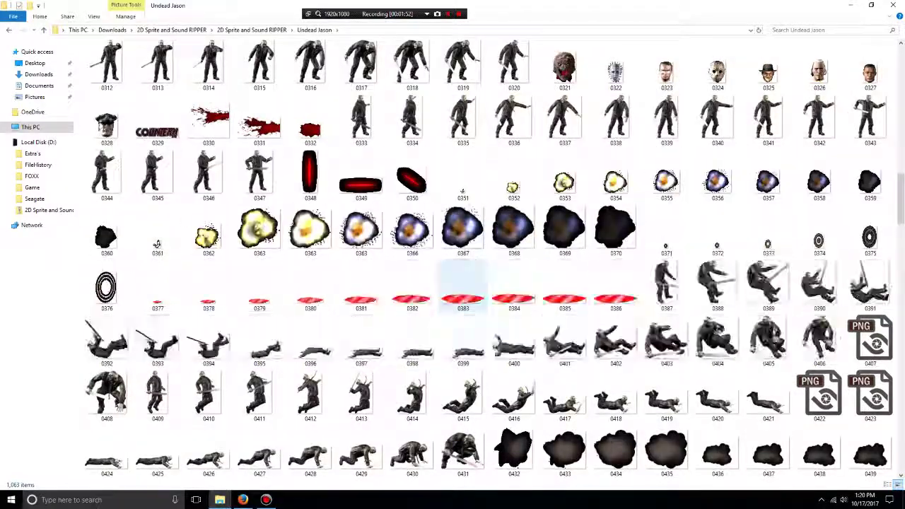
{"action": "scroll", "coordinate": [463, 286], "scroll_direction": "down", "scroll_amount": 6}
{"action": "scroll", "coordinate": [463, 286], "scroll_direction": "down", "scroll_amount": 7}
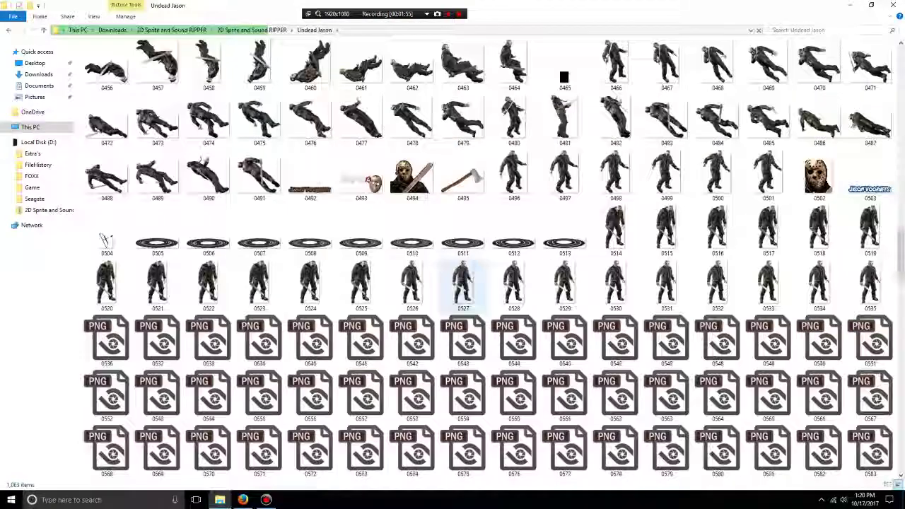
{"action": "scroll", "coordinate": [463, 286], "scroll_direction": "up", "scroll_amount": 9}
{"action": "scroll", "coordinate": [463, 286], "scroll_direction": "up", "scroll_amount": 20}
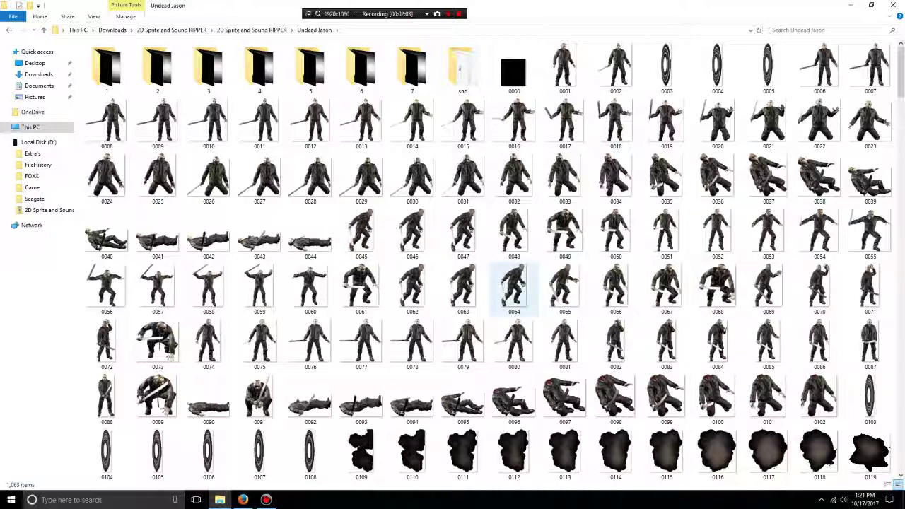
{"action": "scroll", "coordinate": [514, 283], "scroll_direction": "down", "scroll_amount": 10}
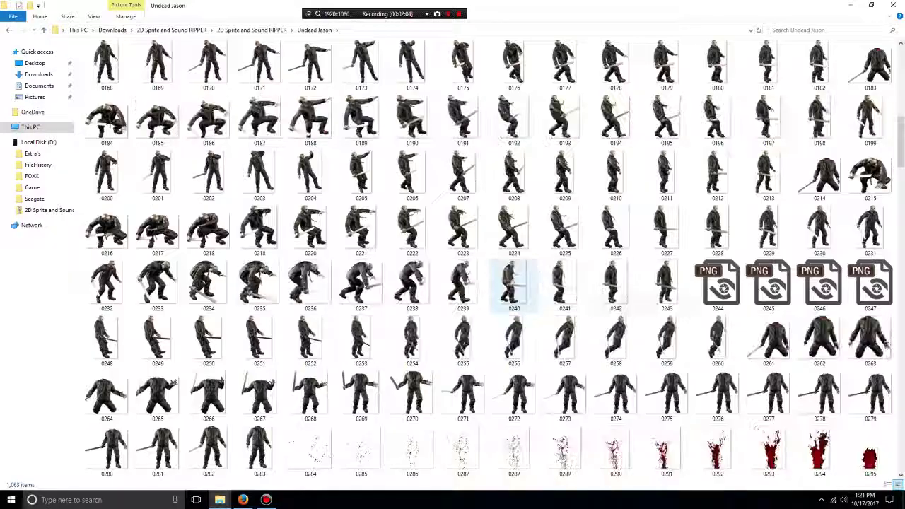
{"action": "scroll", "coordinate": [612, 395], "scroll_direction": "down", "scroll_amount": 3}
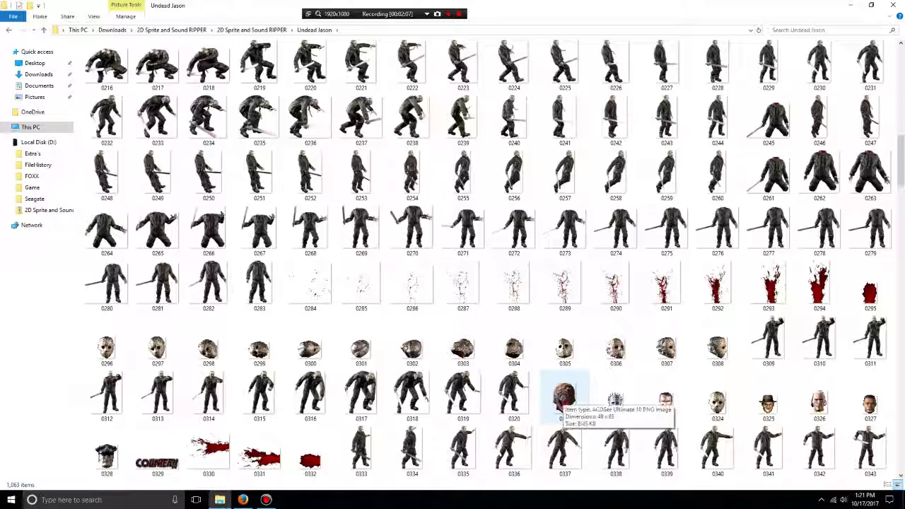
{"action": "scroll", "coordinate": [563, 404], "scroll_direction": "up", "scroll_amount": 2}
{"action": "scroll", "coordinate": [563, 403], "scroll_direction": "up", "scroll_amount": 12}
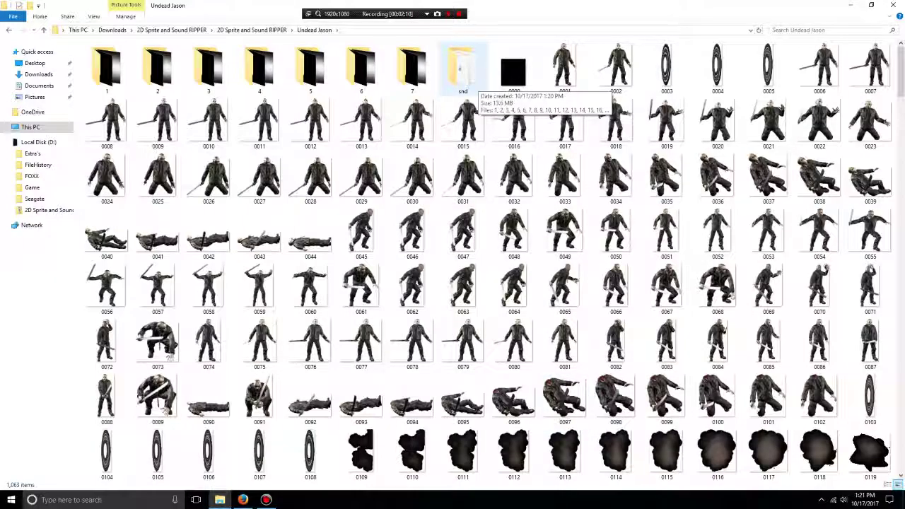
Peek into the snd sound folder, return to Undead Jason, and scroll down the sprite frames
{"action": "double_click", "coordinate": [463, 71]}
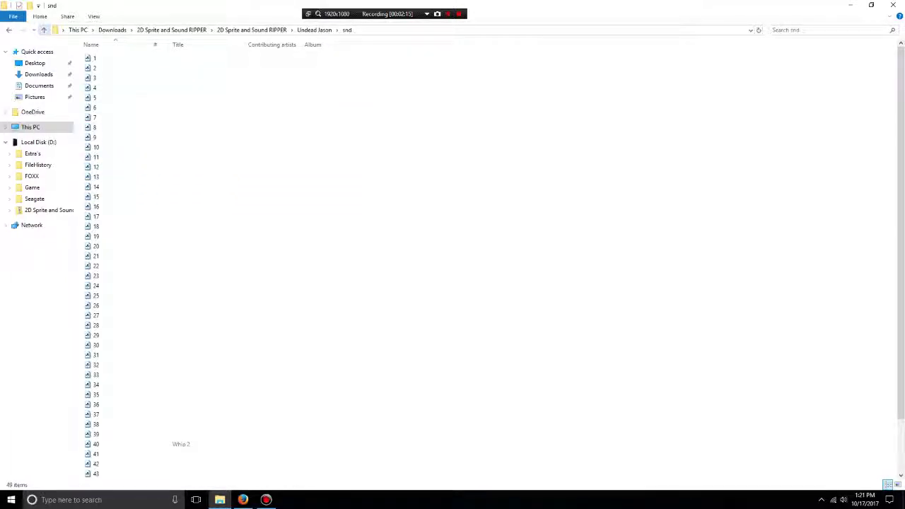
{"action": "key", "text": "alt+Left"}
{"action": "scroll", "coordinate": [514, 283], "scroll_direction": "down", "scroll_amount": 5}
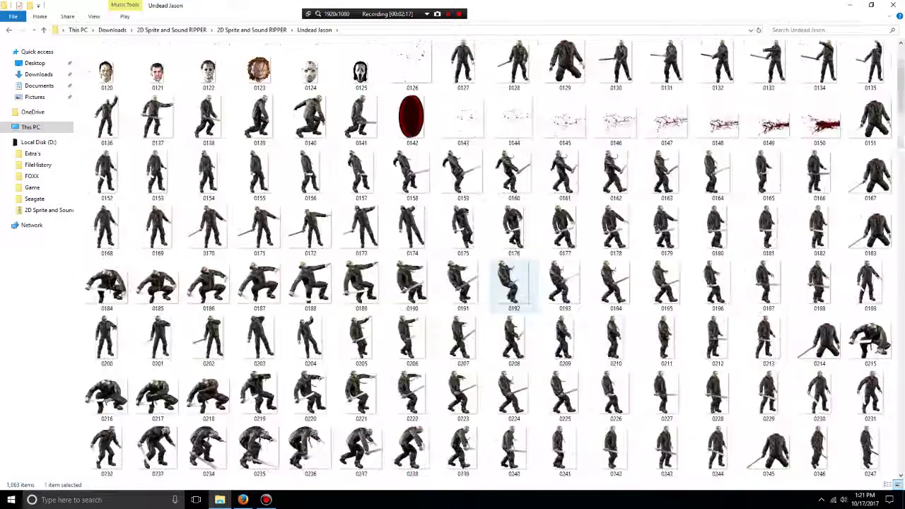
{"action": "scroll", "coordinate": [514, 282], "scroll_direction": "down", "scroll_amount": 10}
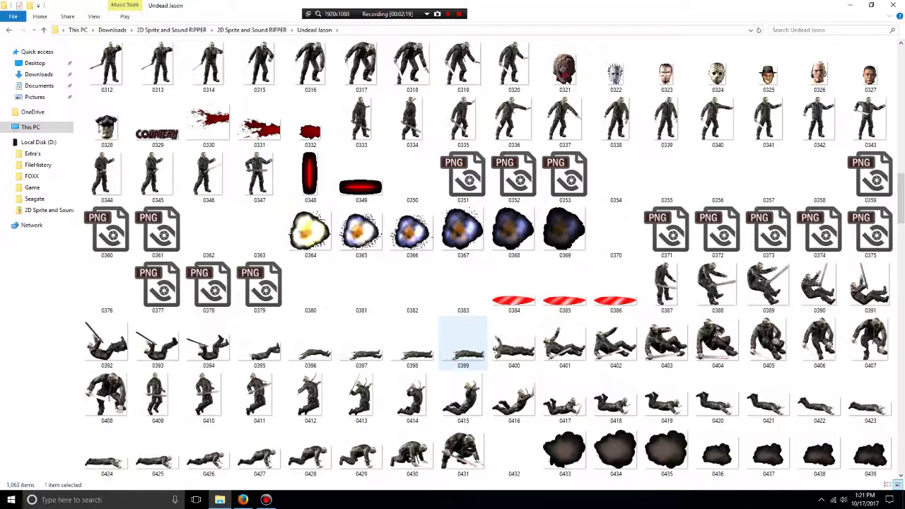
{"action": "scroll", "coordinate": [463, 343], "scroll_direction": "down", "scroll_amount": 15}
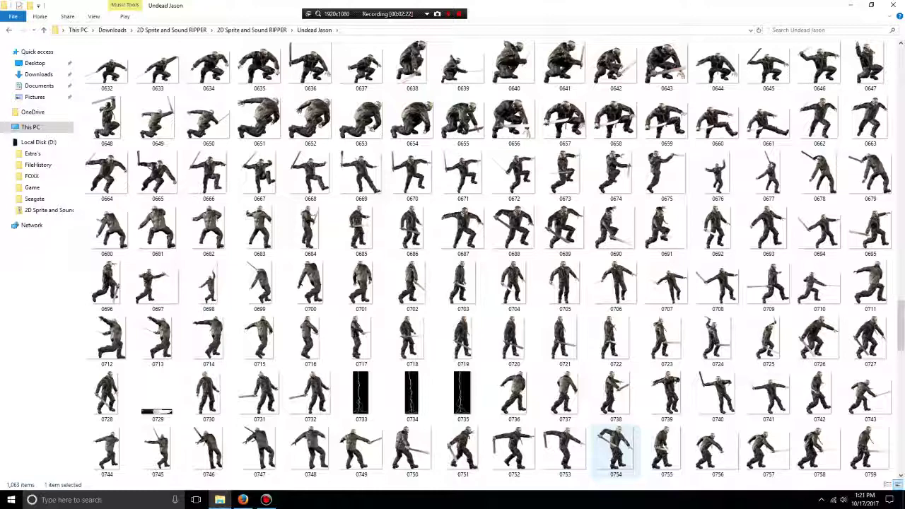
{"action": "scroll", "coordinate": [615, 452], "scroll_direction": "down", "scroll_amount": 2}
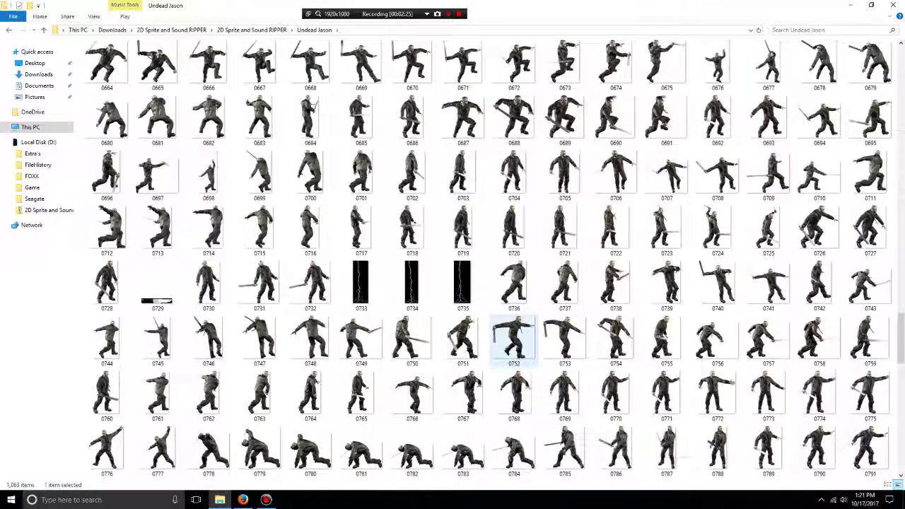
{"action": "scroll", "coordinate": [559, 396], "scroll_direction": "down", "scroll_amount": 6}
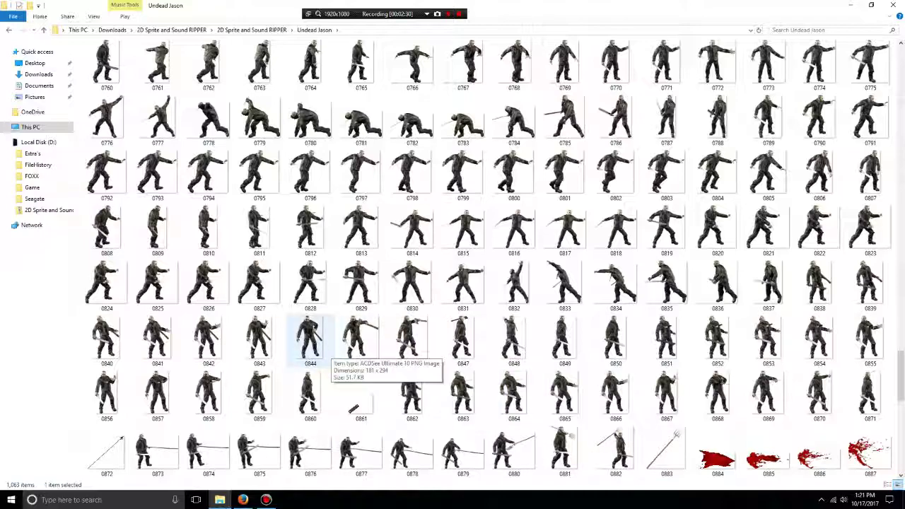
Scroll back up, then further down through the poses, masks, blood and explosion frames to 0631
{"action": "scroll", "coordinate": [311, 339], "scroll_direction": "up", "scroll_amount": 11}
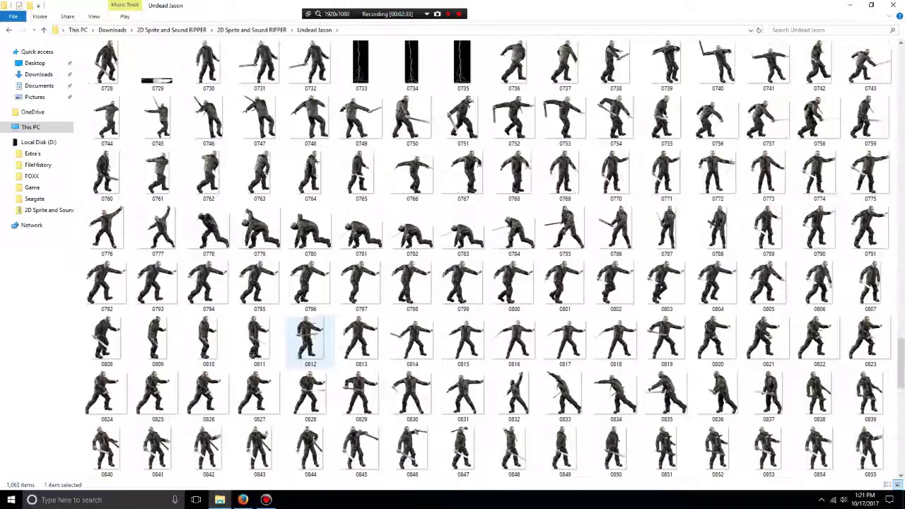
{"action": "scroll", "coordinate": [311, 339], "scroll_direction": "up", "scroll_amount": 15}
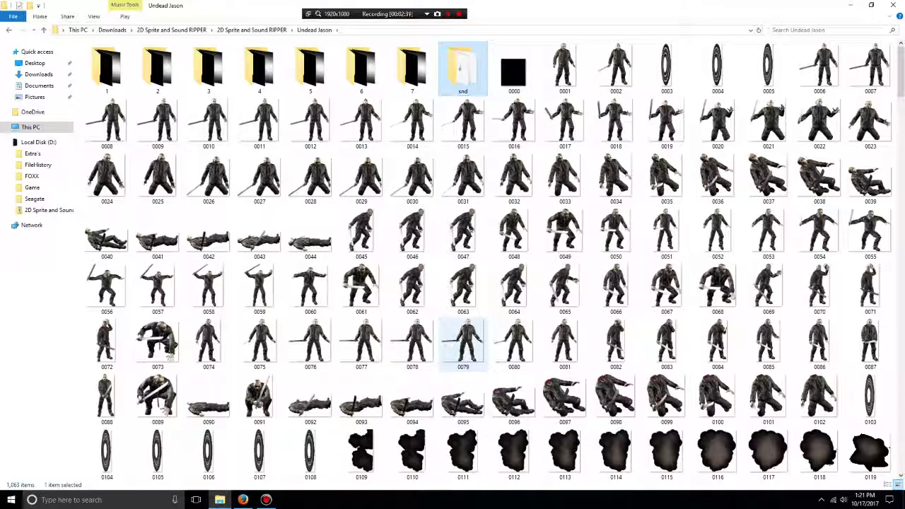
{"action": "scroll", "coordinate": [468, 355], "scroll_direction": "down", "scroll_amount": 4}
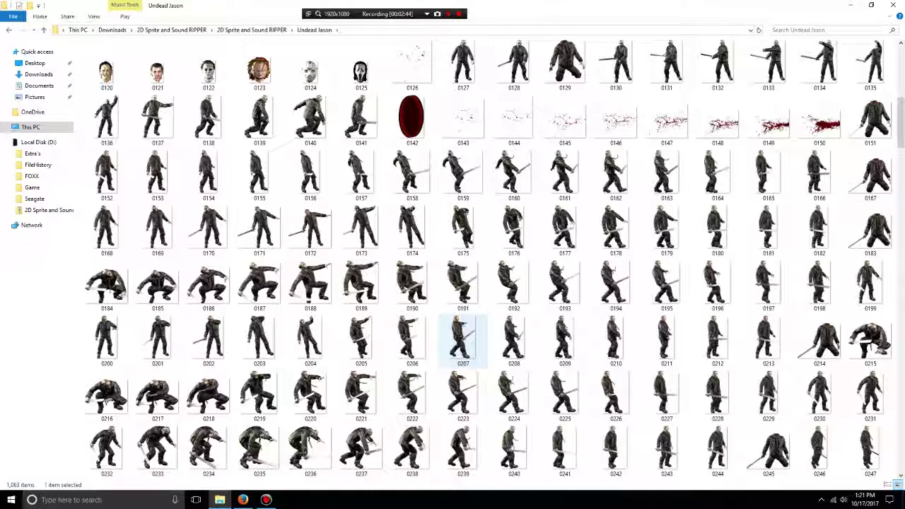
{"action": "scroll", "coordinate": [471, 364], "scroll_direction": "down", "scroll_amount": 2}
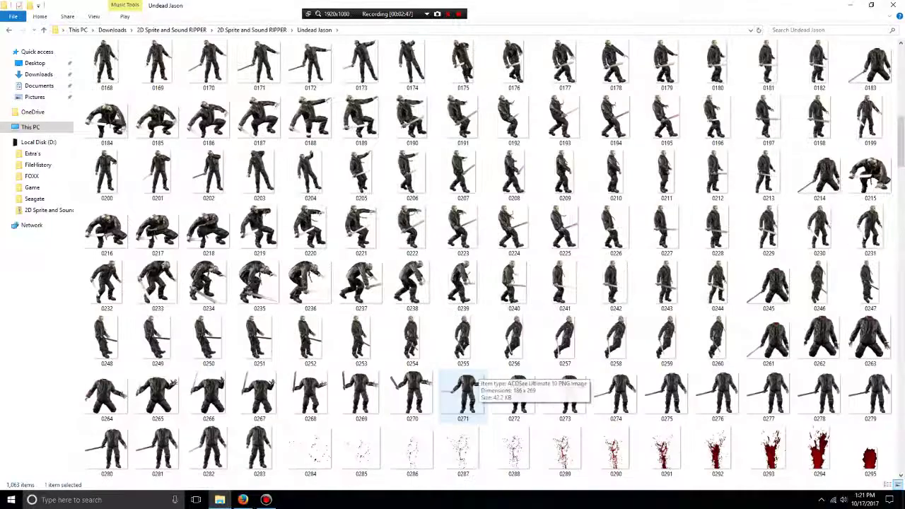
{"action": "scroll", "coordinate": [468, 387], "scroll_direction": "down", "scroll_amount": 3}
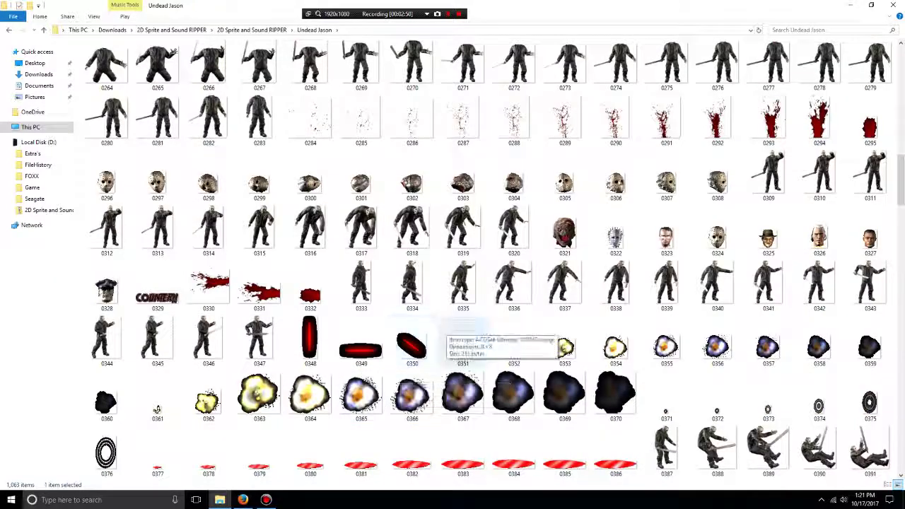
{"action": "scroll", "coordinate": [445, 338], "scroll_direction": "down", "scroll_amount": 3}
{"action": "scroll", "coordinate": [446, 338], "scroll_direction": "down", "scroll_amount": 3}
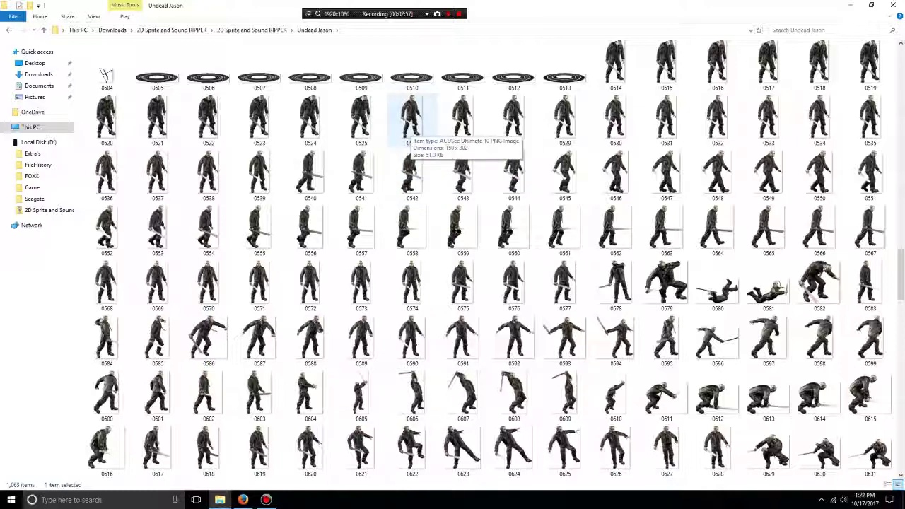
{"action": "double_click", "coordinate": [410, 127]}
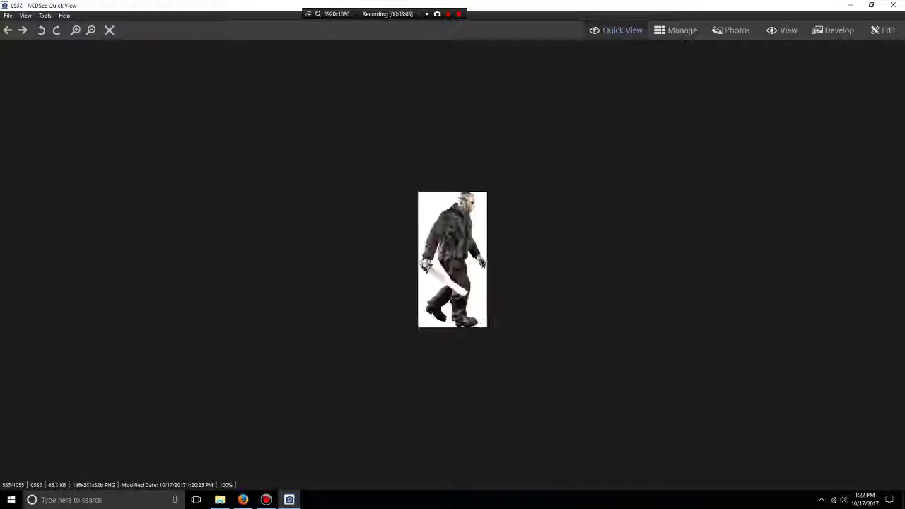
{"action": "key", "text": "Right"}
{"action": "key", "text": "Right"}
{"action": "key", "text": "Right"}
{"action": "key", "text": "Right"}
{"action": "key", "text": "Right"}
{"action": "key", "text": "Right"}
{"action": "key", "text": "Right"}
{"action": "key", "text": "Right"}
{"action": "key", "text": "Right"}
{"action": "key", "text": "Right"}
{"action": "key", "text": "Right"}
{"action": "key", "text": "Right"}
{"action": "key", "text": "Right"}
{"action": "key", "text": "Right"}
{"action": "key", "text": "Right"}
{"action": "key", "text": "Right"}
{"action": "key", "text": "Right"}
{"action": "key", "text": "Right"}
{"action": "key", "text": "Right"}
{"action": "key", "text": "Right"}
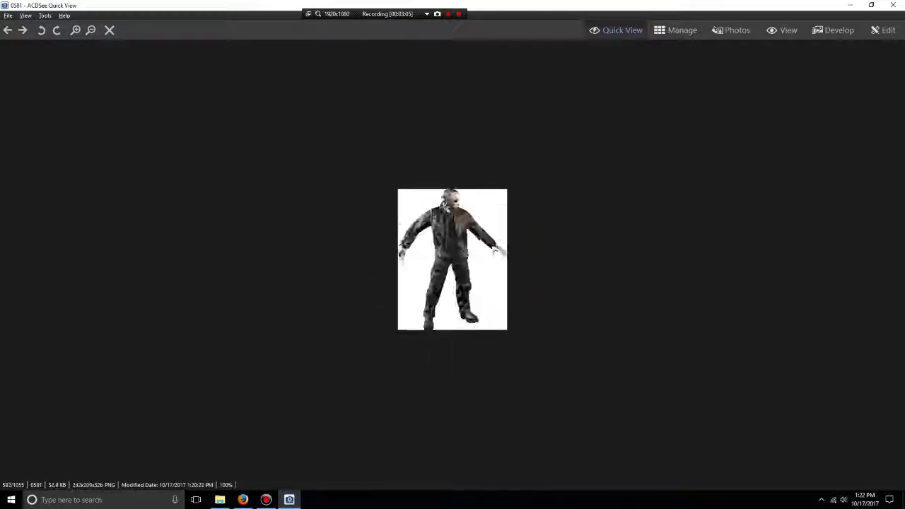
{"action": "key", "text": "Right"}
{"action": "key", "text": "Right"}
{"action": "key", "text": "Right"}
{"action": "key", "text": "Right"}
{"action": "key", "text": "Right"}
{"action": "key", "text": "Right"}
{"action": "key", "text": "Right"}
{"action": "key", "text": "Right"}
{"action": "key", "text": "Right"}
{"action": "key", "text": "Right"}
{"action": "key", "text": "Right"}
{"action": "key", "text": "Right"}
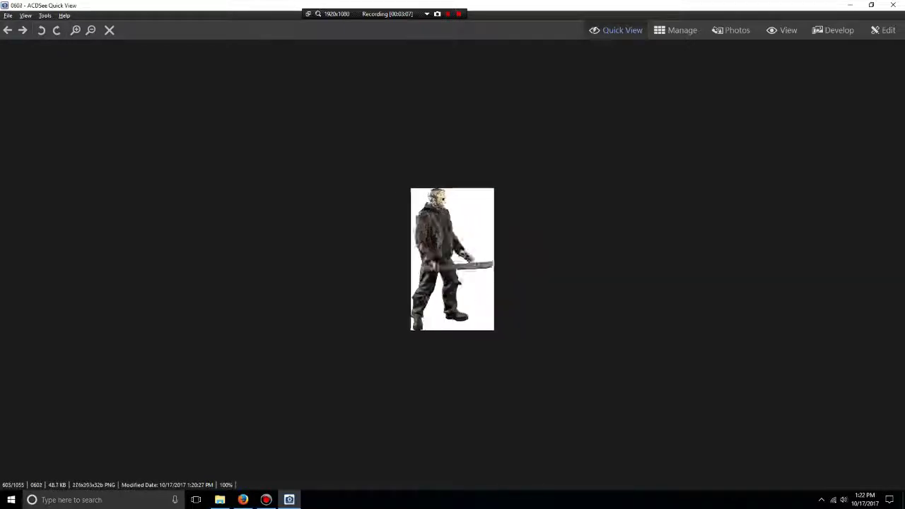
{"action": "key", "text": "Right"}
{"action": "key", "text": "Right"}
{"action": "key", "text": "Right"}
{"action": "key", "text": "Right"}
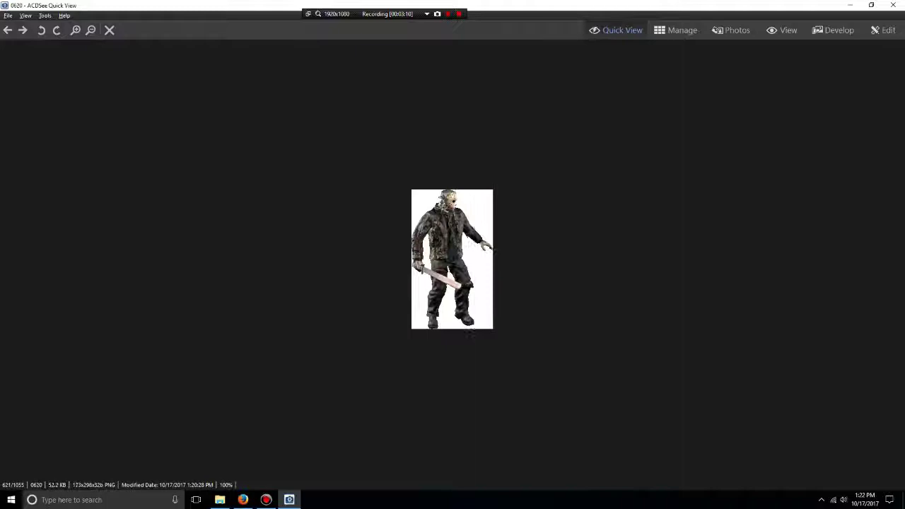
{"action": "key", "text": "Right"}
{"action": "key", "text": "Right"}
{"action": "key", "text": "Right"}
{"action": "key", "text": "Right"}
{"action": "key", "text": "Right"}
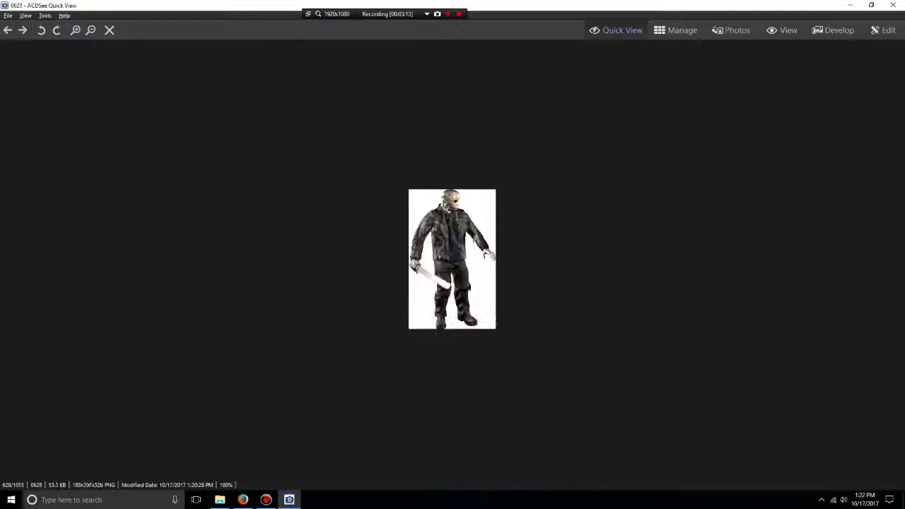
{"action": "key", "text": "Right"}
{"action": "key", "text": "Right"}
{"action": "key", "text": "Right"}
{"action": "key", "text": "Right"}
{"action": "key", "text": "Right"}
{"action": "key", "text": "Right"}
{"action": "key", "text": "Right"}
{"action": "key", "text": "Right"}
{"action": "key", "text": "Right"}
{"action": "key", "text": "Right"}
{"action": "key", "text": "Right"}
{"action": "key", "text": "Right"}
{"action": "key", "text": "Right"}
{"action": "key", "text": "Right"}
{"action": "key", "text": "Right"}
{"action": "key", "text": "Right"}
{"action": "key", "text": "Right"}
{"action": "key", "text": "Right"}
{"action": "key", "text": "Right"}
{"action": "key", "text": "Right"}
{"action": "key", "text": "Right"}
{"action": "key", "text": "Right"}
{"action": "key", "text": "Right"}
{"action": "key", "text": "Right"}
{"action": "key", "text": "Right"}
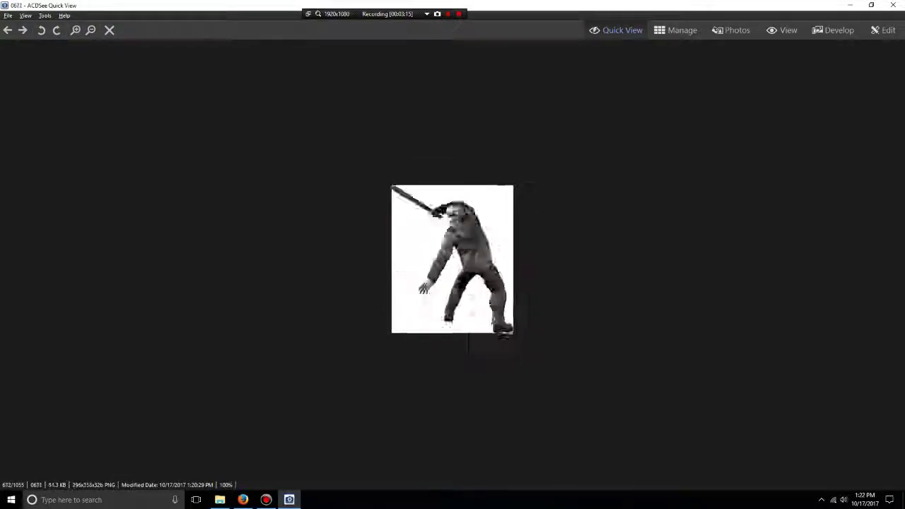
{"action": "key", "text": "Right"}
{"action": "key", "text": "Right"}
{"action": "key", "text": "Right"}
{"action": "key", "text": "Right"}
{"action": "key", "text": "Right"}
{"action": "key", "text": "Right"}
{"action": "key", "text": "Right"}
{"action": "key", "text": "Right"}
{"action": "key", "text": "Right"}
{"action": "key", "text": "Right"}
{"action": "key", "text": "Right"}
{"action": "key", "text": "Right"}
{"action": "key", "text": "Right"}
{"action": "key", "text": "Right"}
{"action": "key", "text": "Right"}
{"action": "key", "text": "Right"}
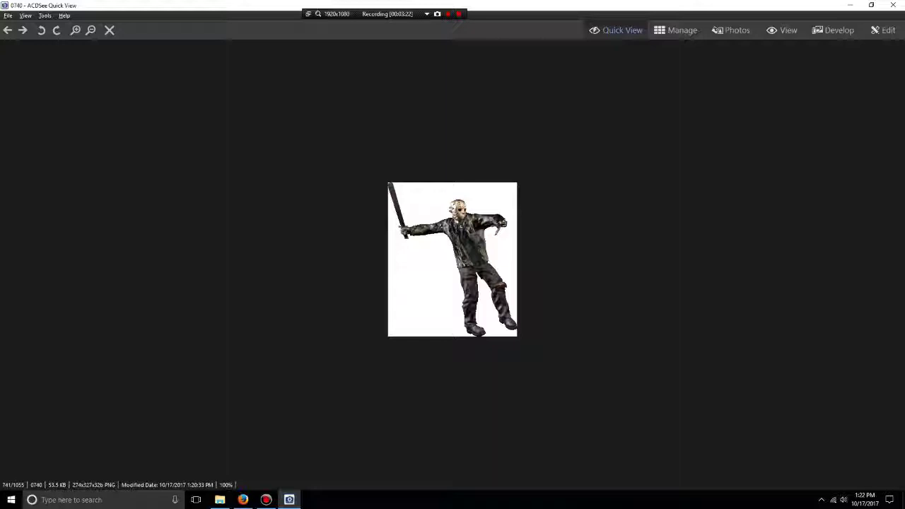
{"action": "left_click", "coordinate": [893, 5]}
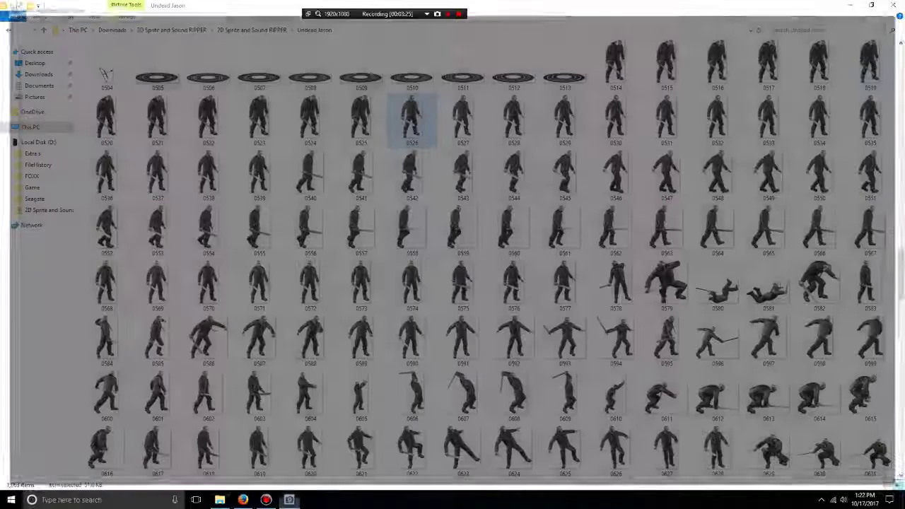